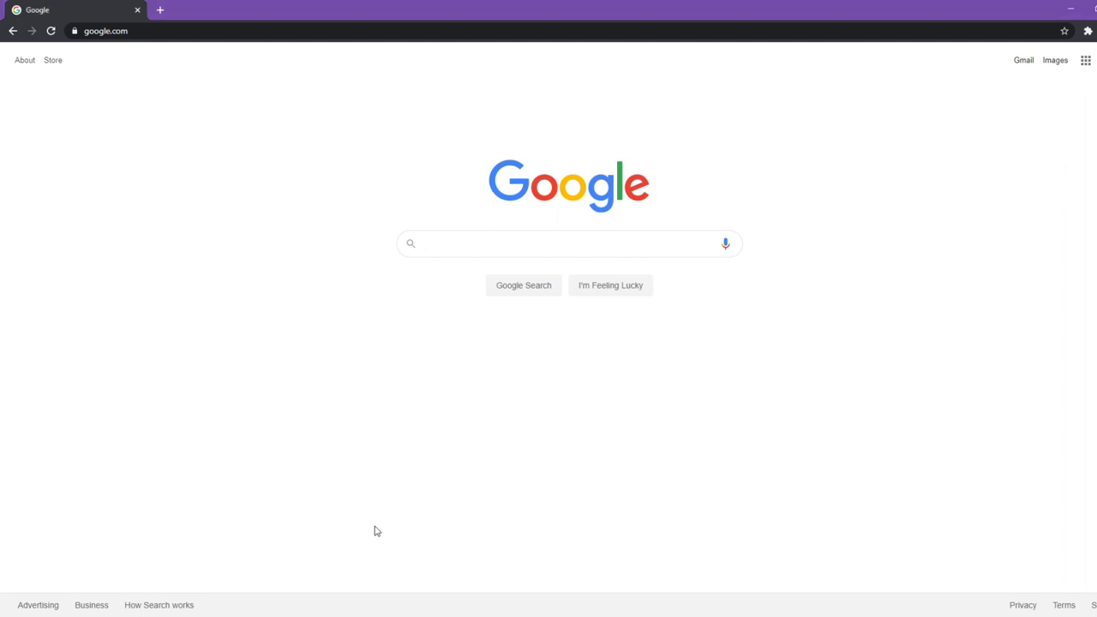
Step: Load the Canvas login page at canvas.gennet.us in Chrome's address bar
left_click(148, 30)
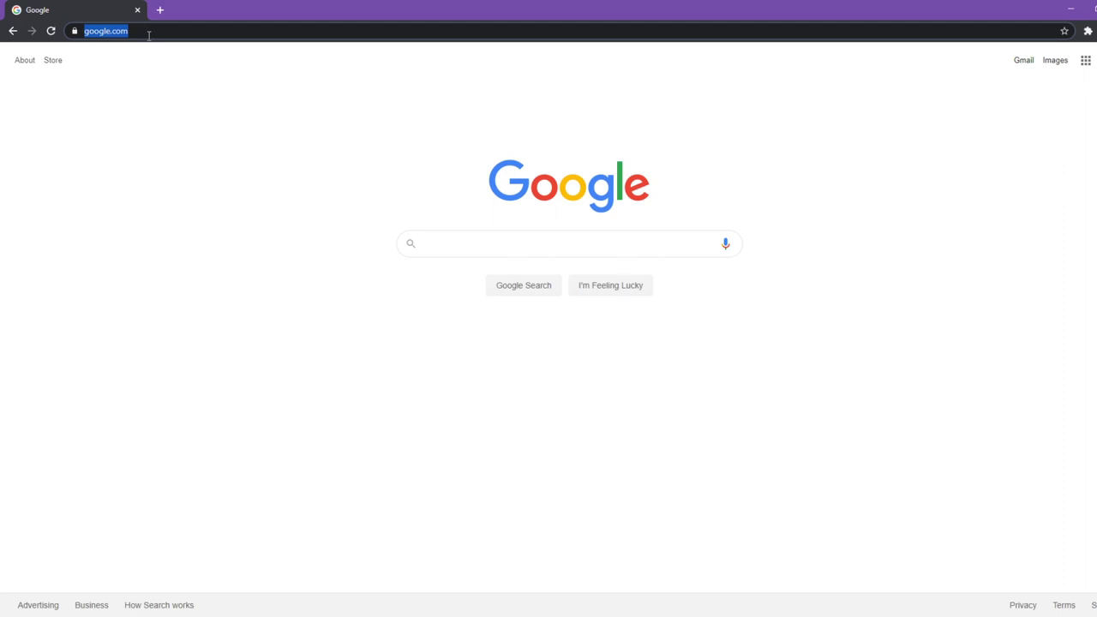
key("BackSpace")
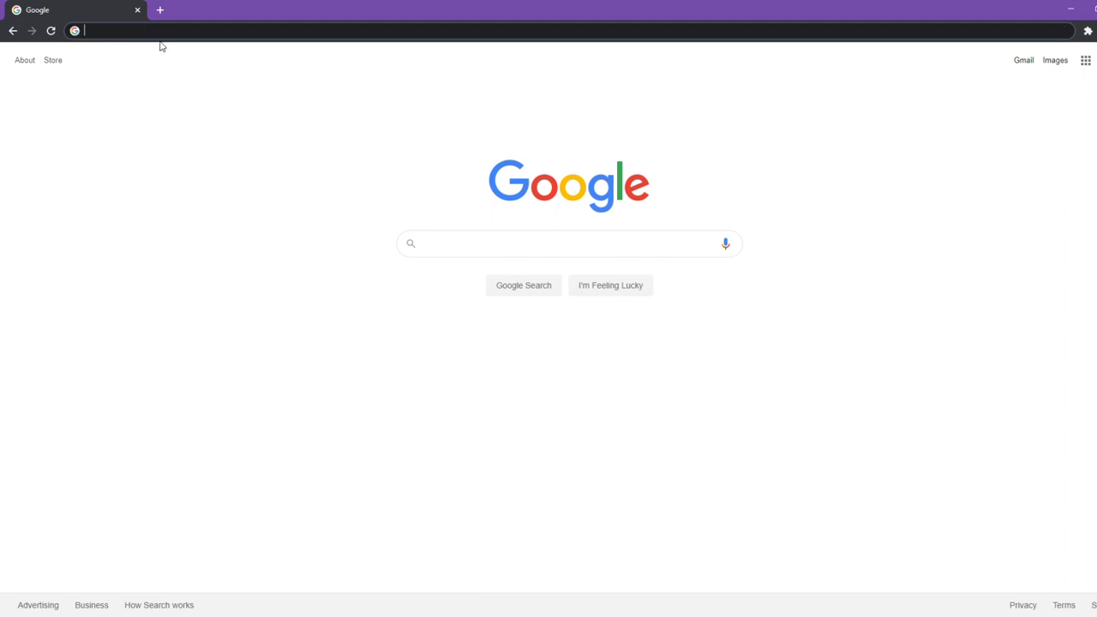
type("canvas.gennet.us")
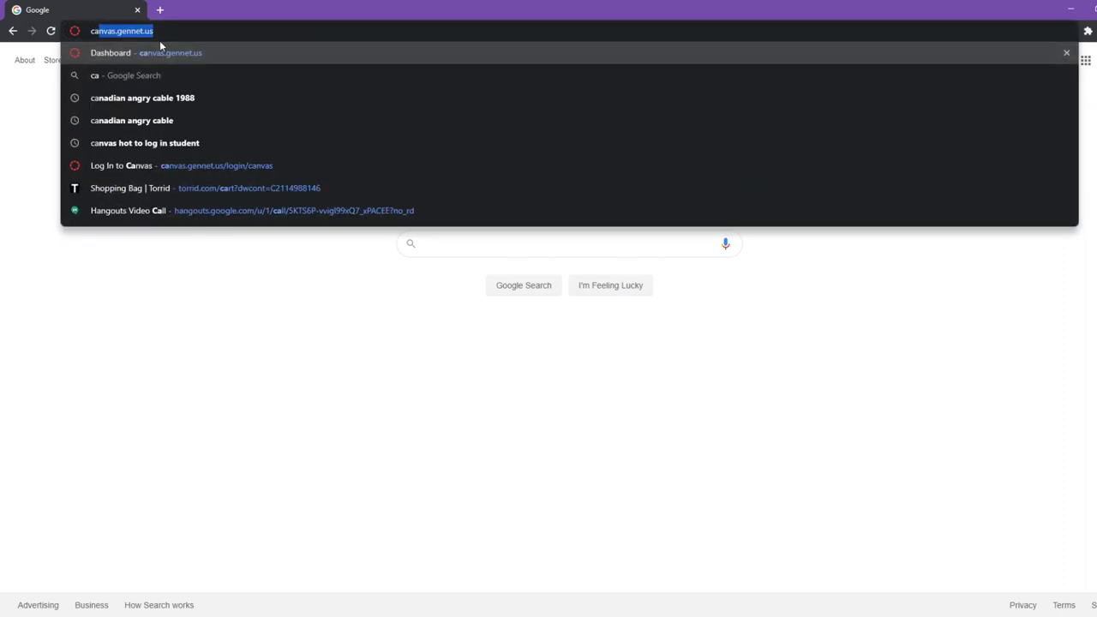
key("Right")
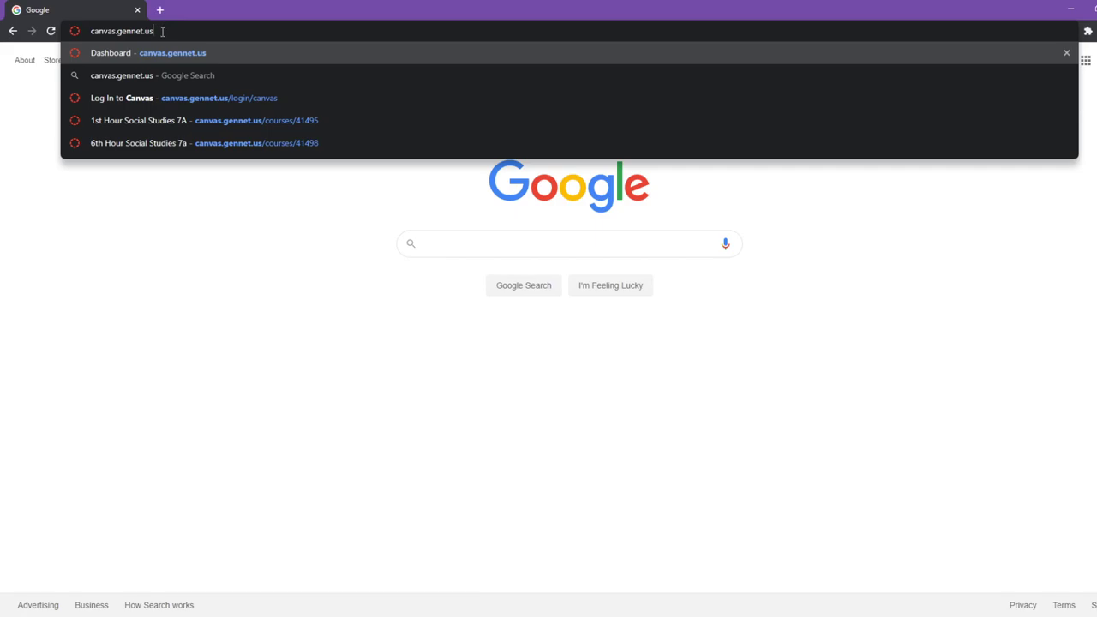
key("Return")
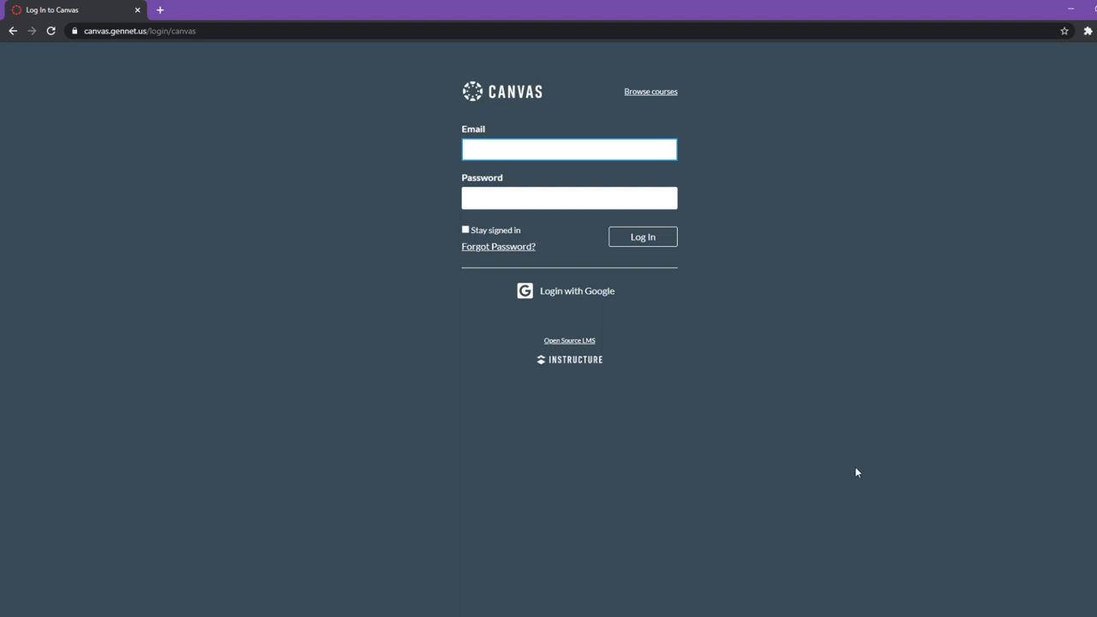
Step: Sign in to Canvas via Login with Google using the teacher's Google account
left_click(562, 294)
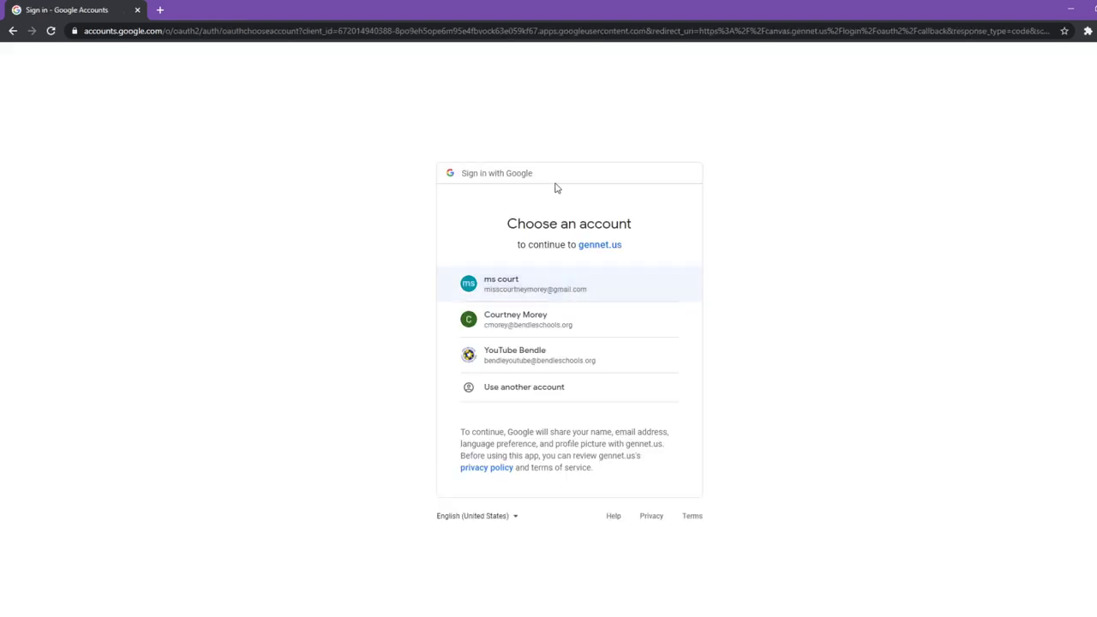
left_click(558, 321)
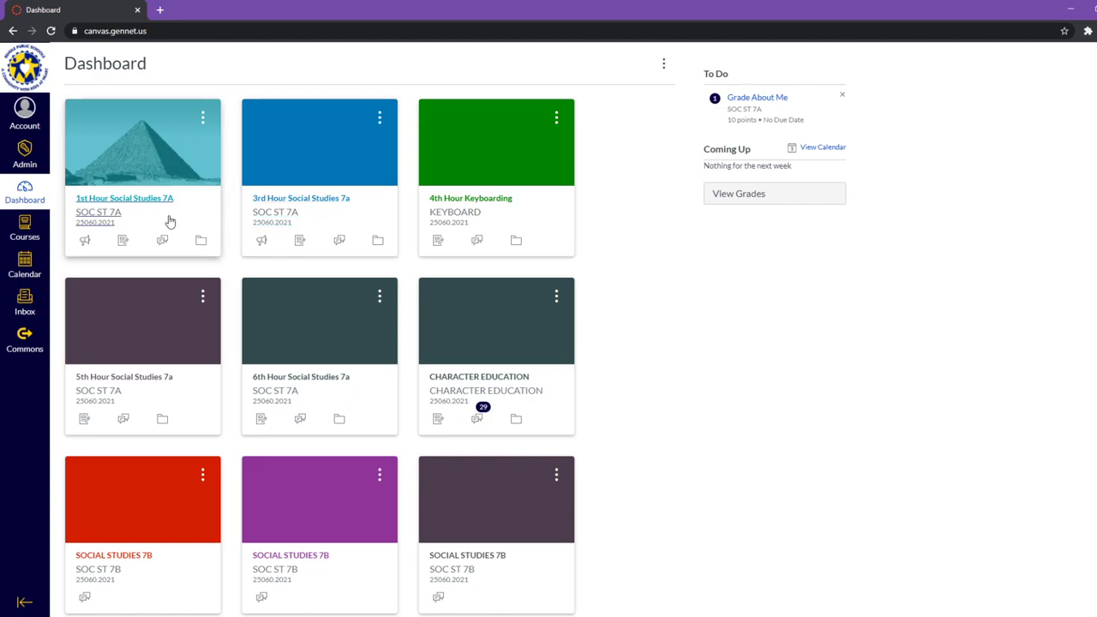
mouse_move(360, 215)
left_mouse_down()
mouse_move(174, 214)
mouse_move(357, 218)
left_mouse_up()
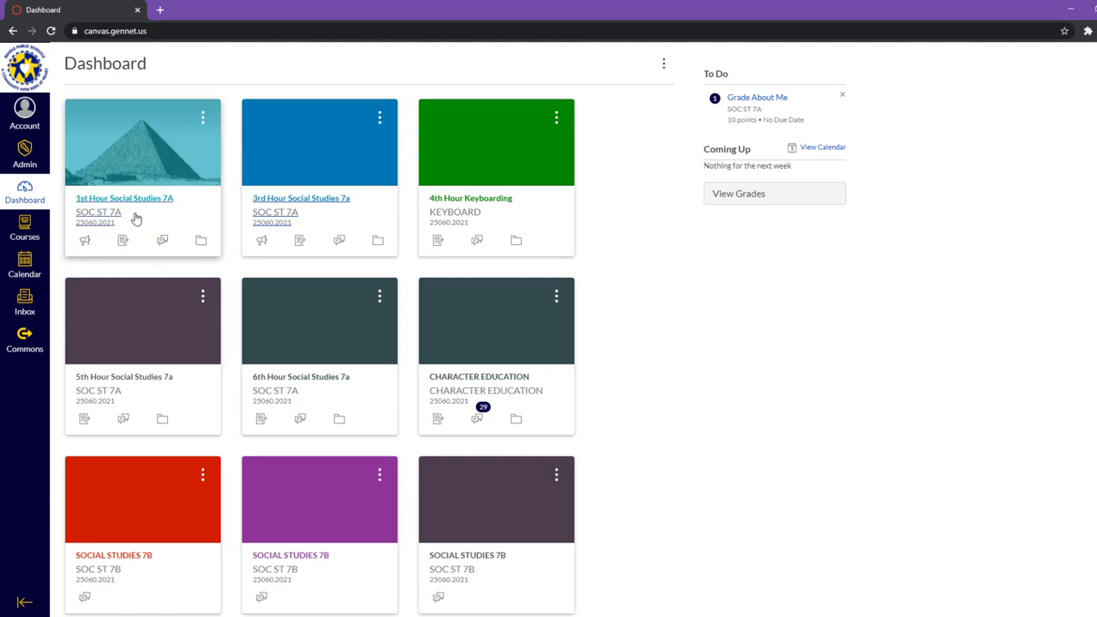
Step: Open the 1st Hour Social Studies 7A course card and switch to Student View
left_click(158, 139)
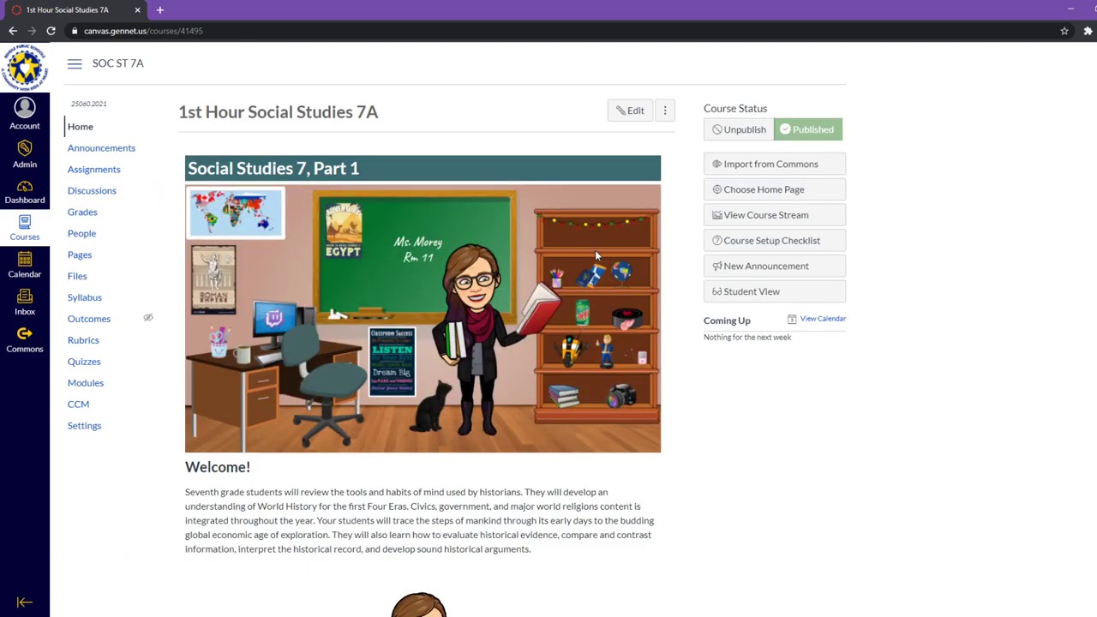
left_click(768, 296)
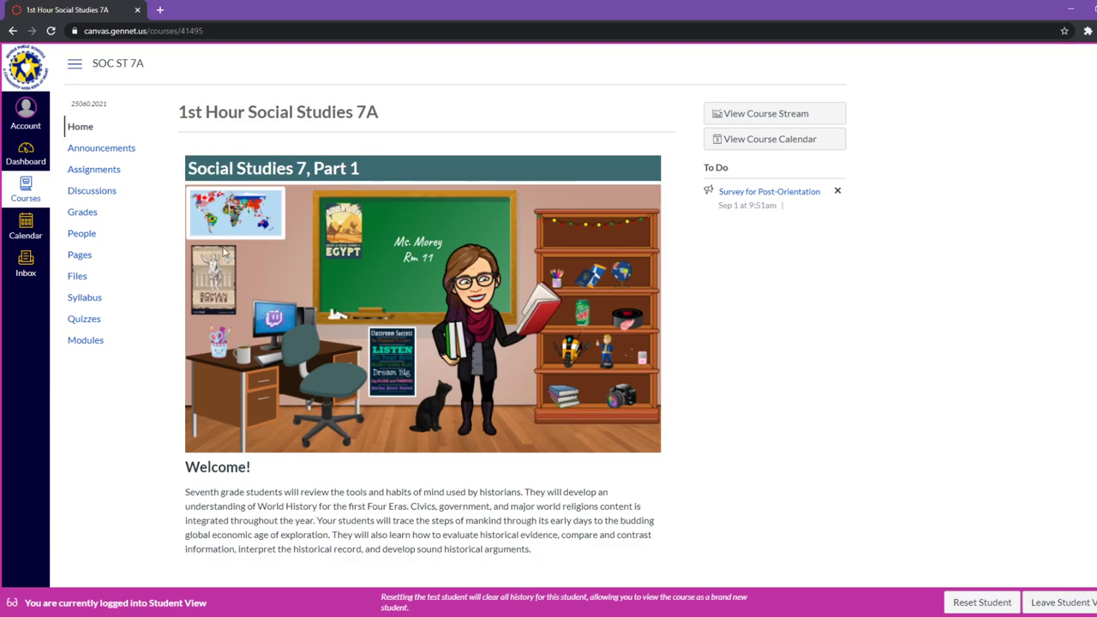
Step: Scroll past the Welcome text to the About Your Teacher and Learning Modules tiles
scroll(555, 352, "down", 3)
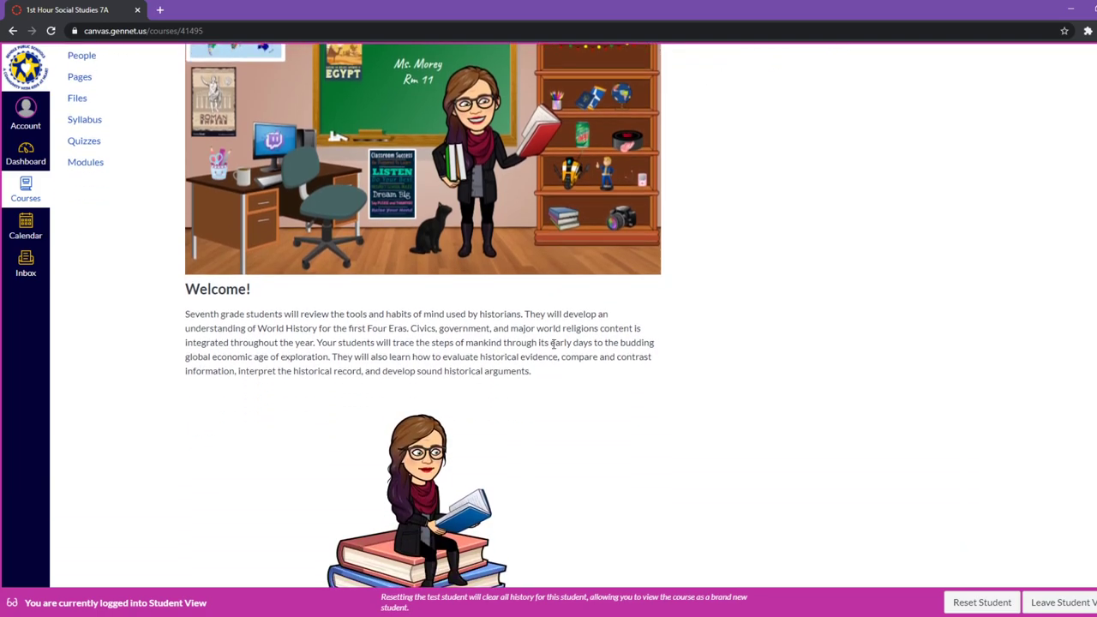
scroll(553, 331, "down", 1)
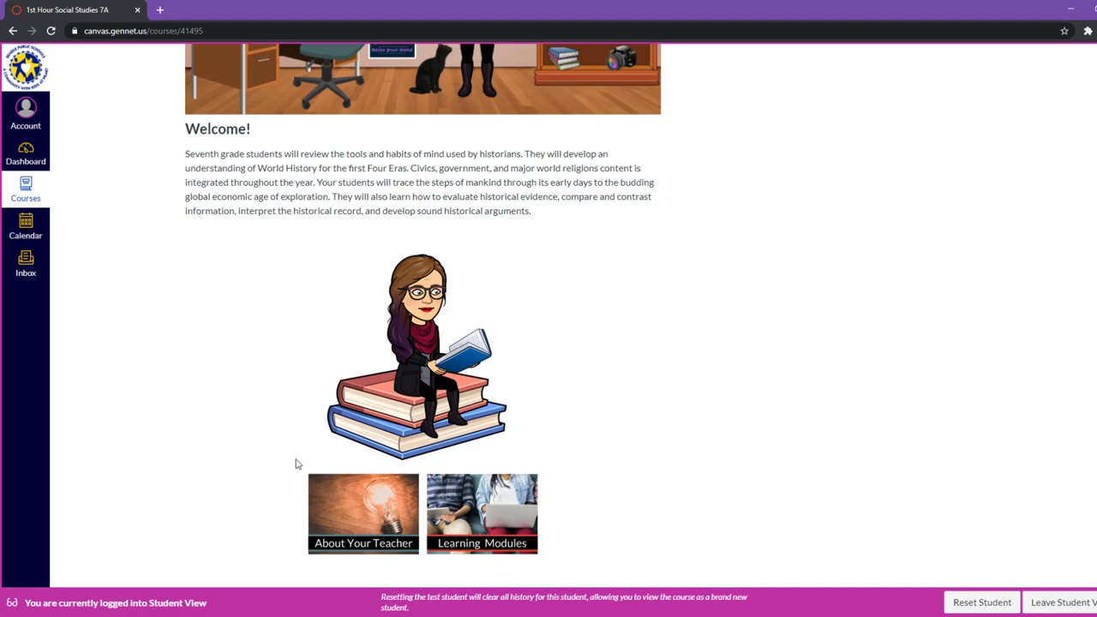
Step: Open About Your Teacher and look over the About Me biography and Contact Information
left_click(336, 515)
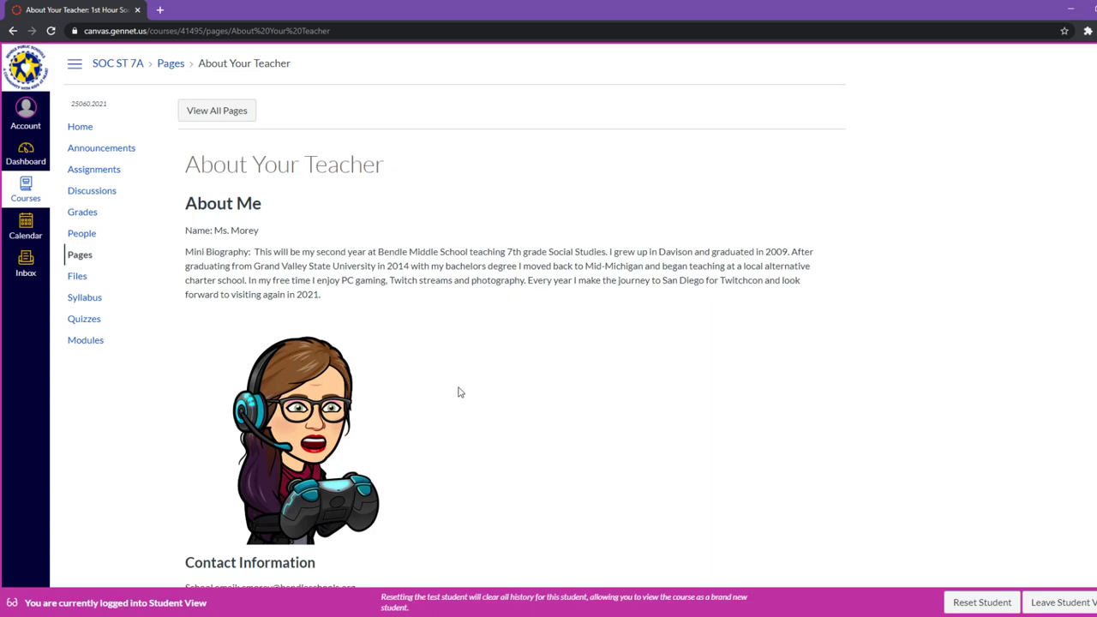
scroll(459, 391, "down", 1)
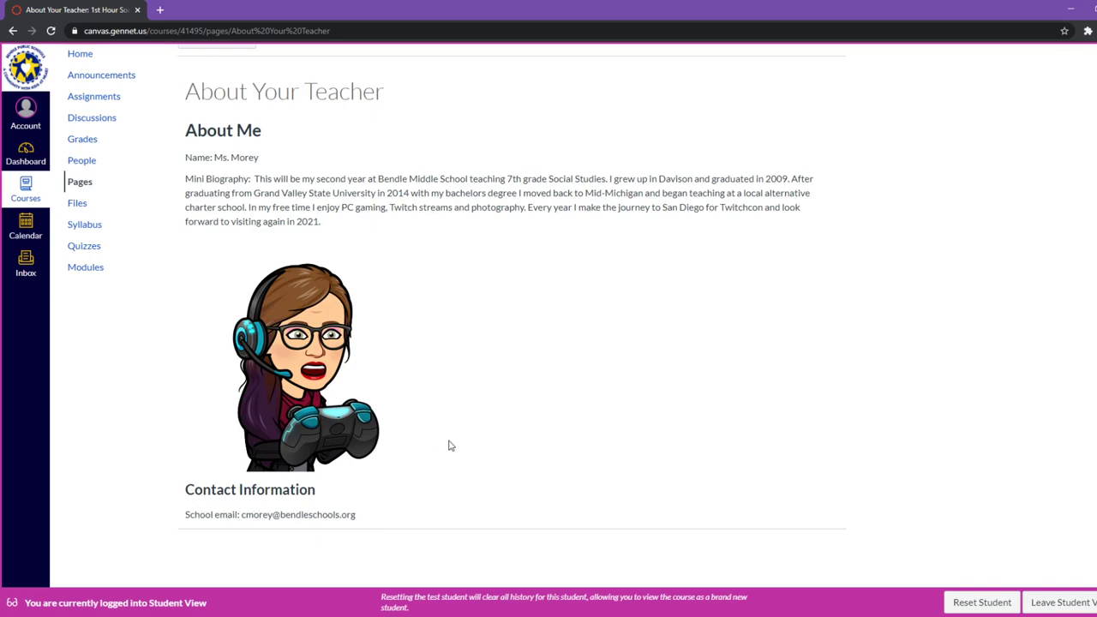
scroll(451, 444, "up", 1)
scroll(451, 445, "up", 1)
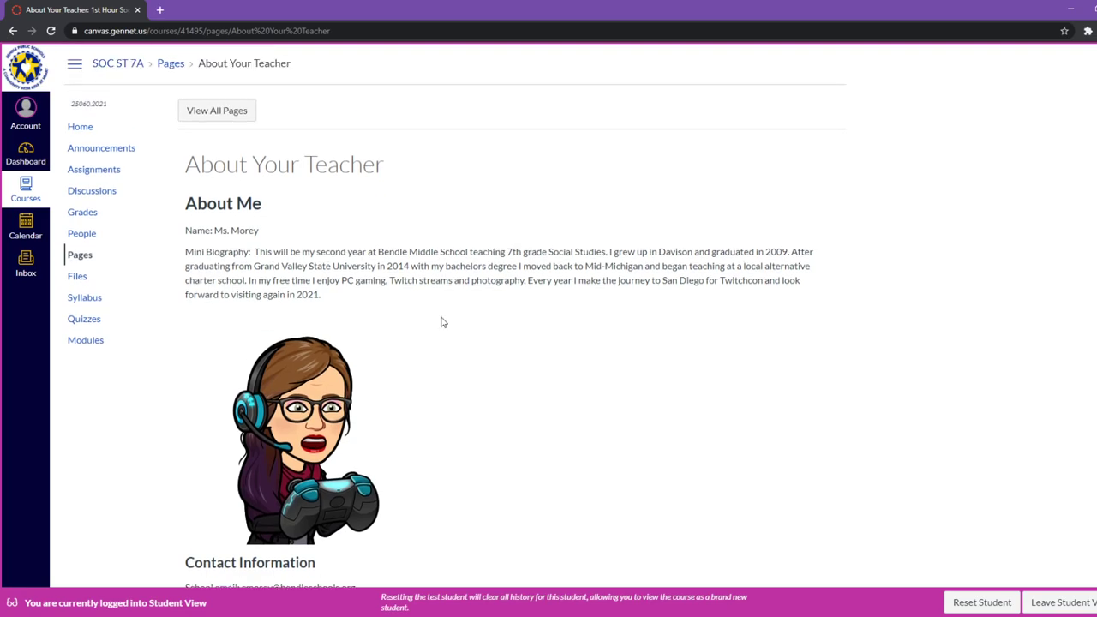
scroll(442, 325, "down", 1)
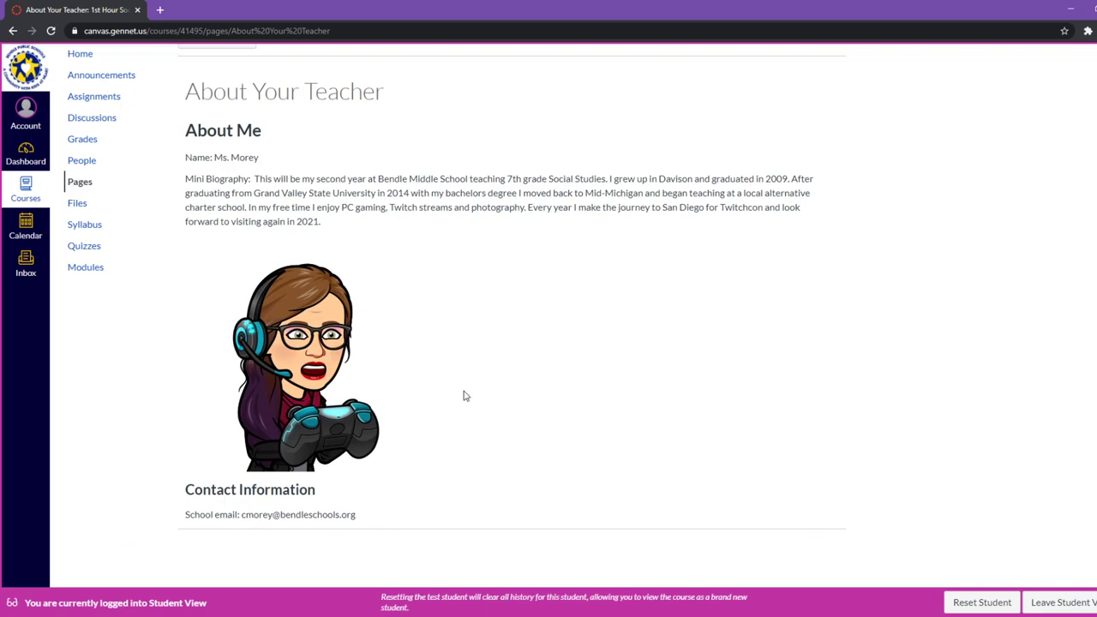
scroll(460, 325, "up", 1)
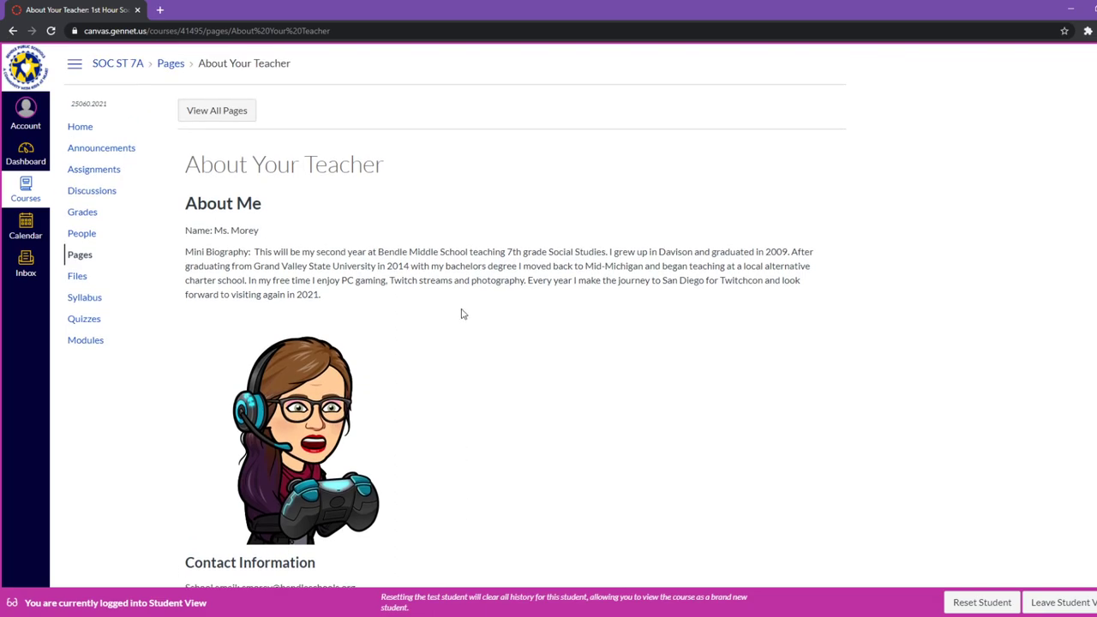
Step: Return to the course Home page, now showing the Survey for Post-Orientation announcement
left_click(77, 128)
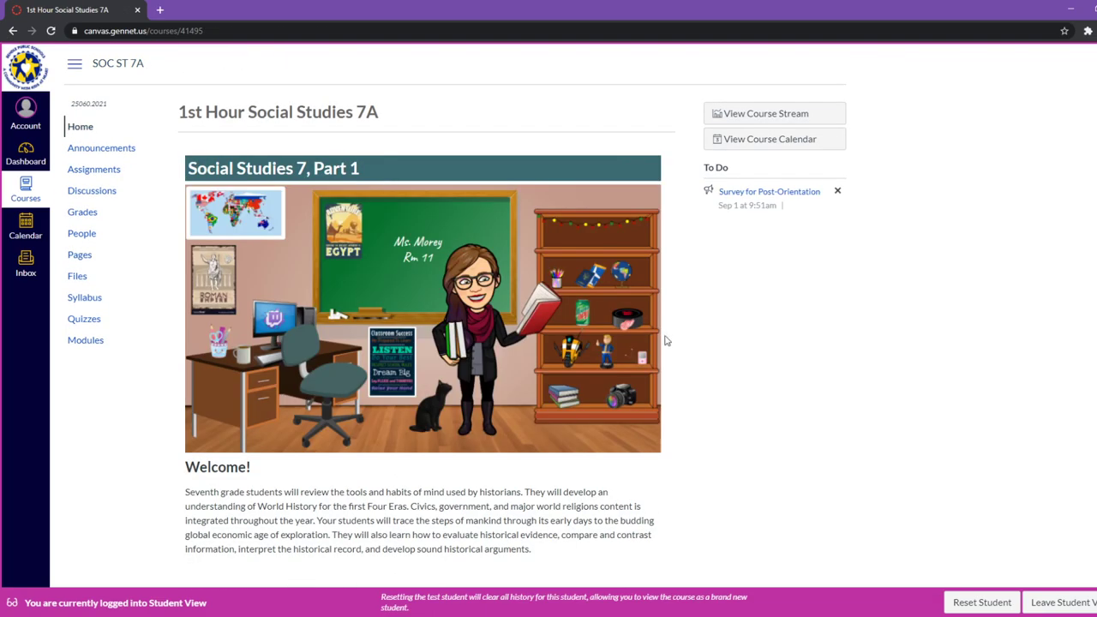
scroll(750, 296, "down", 1)
scroll(754, 296, "up", 1)
left_click(734, 192)
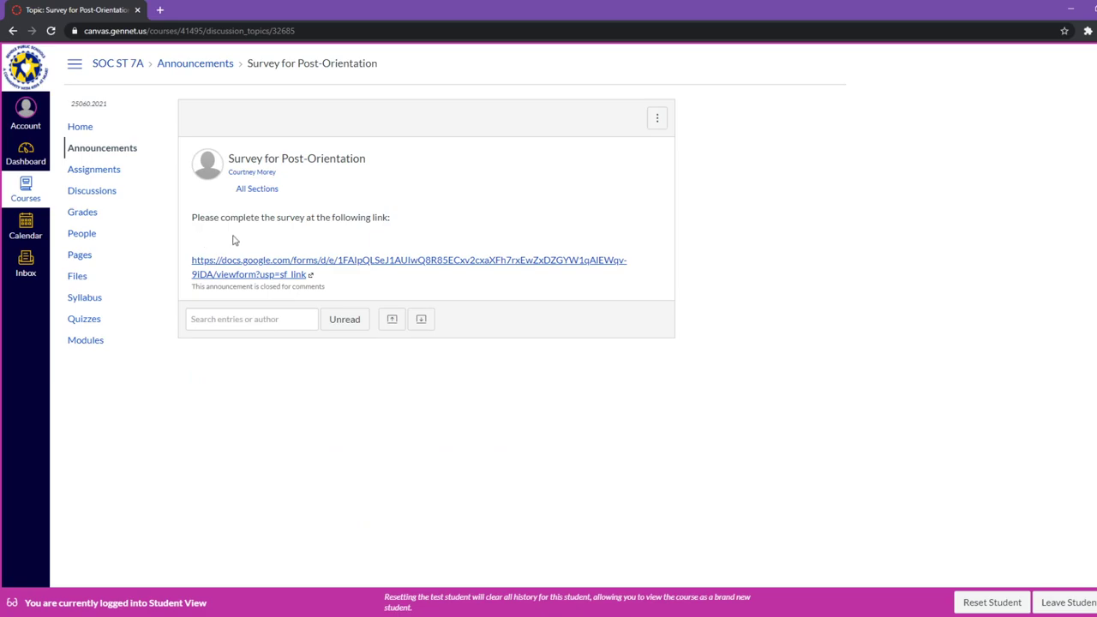
left_click(90, 130)
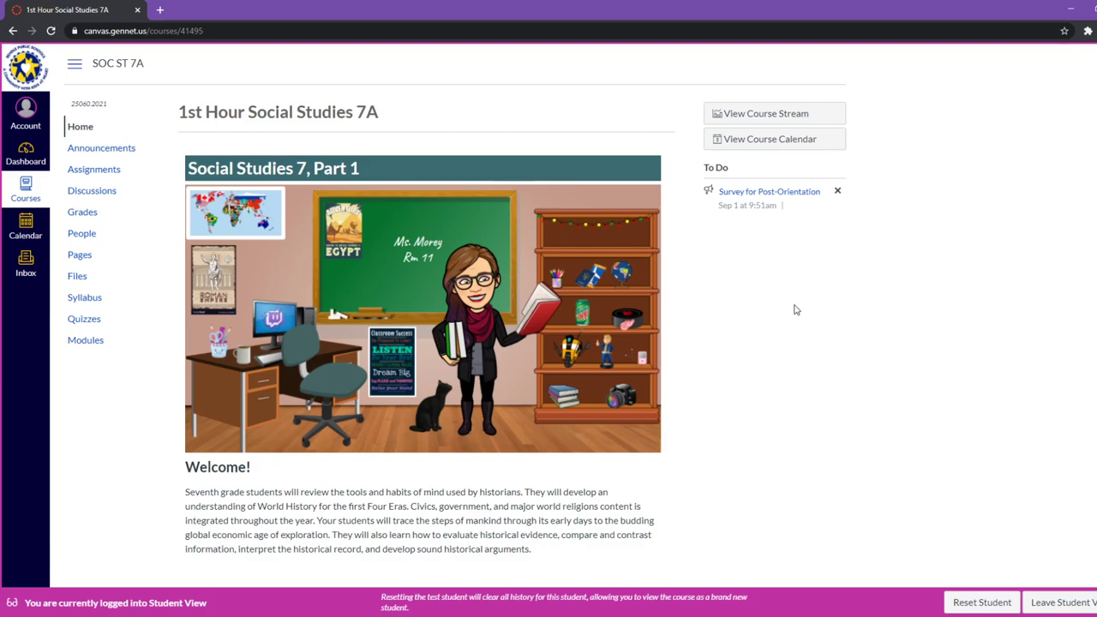
Step: Scroll the Home page down below the Welcome text to the About Your Teacher and Learning Modules links
scroll(799, 288, "down", 1)
scroll(802, 286, "down", 3)
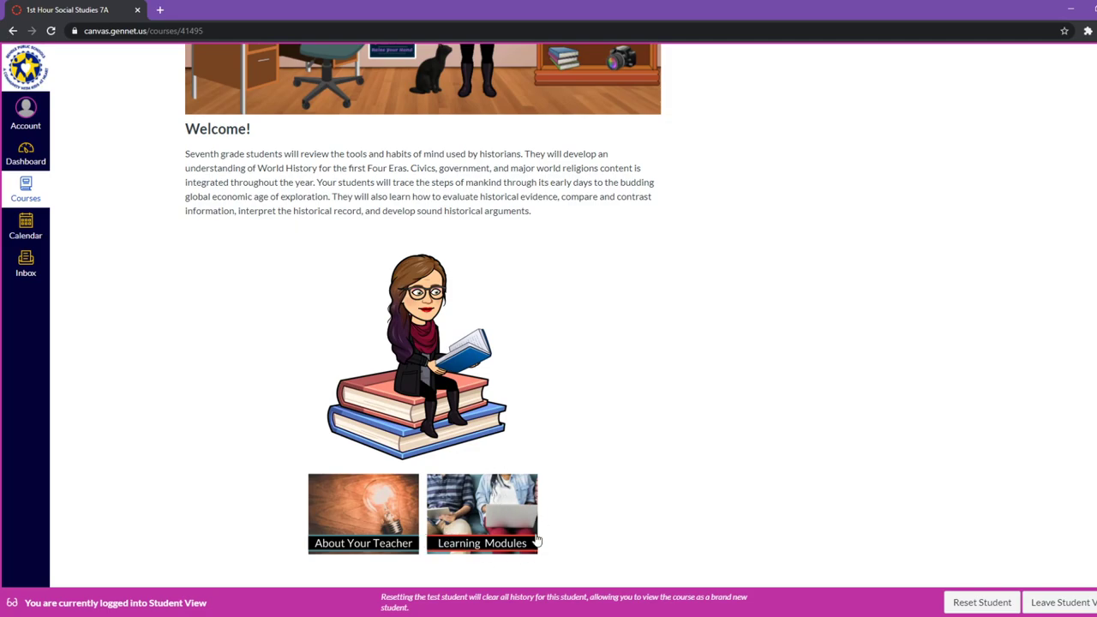
Step: Open Learning Modules to see the Welcome to Class: Your Journey Begins Here! module
left_click(479, 520)
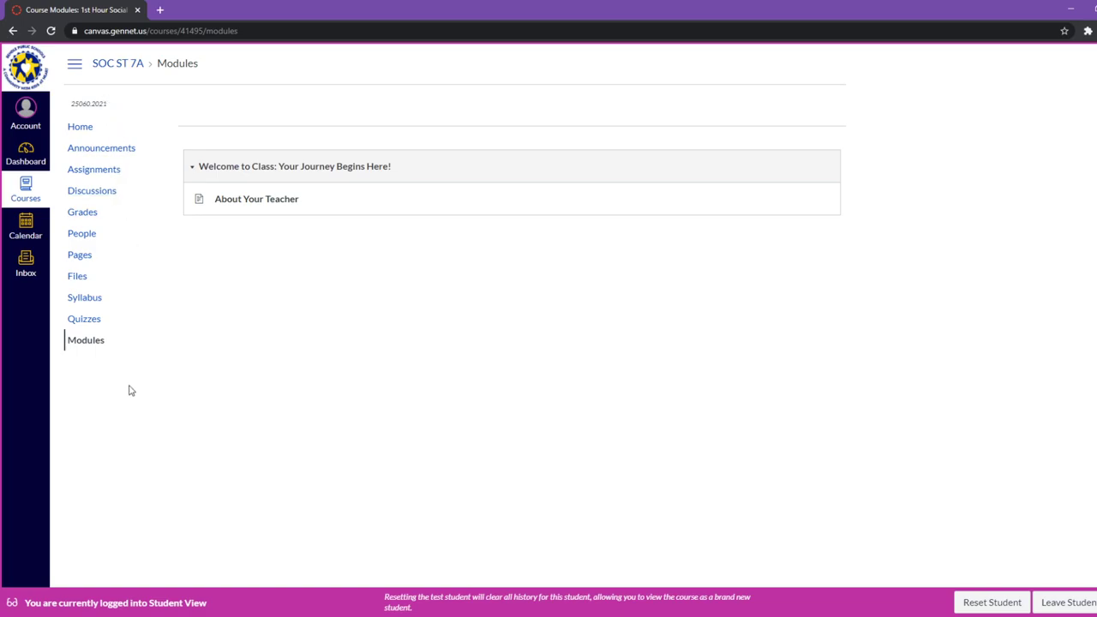
Step: Go to the Assignments page, which reports No Assignment Groups found
left_click(96, 171)
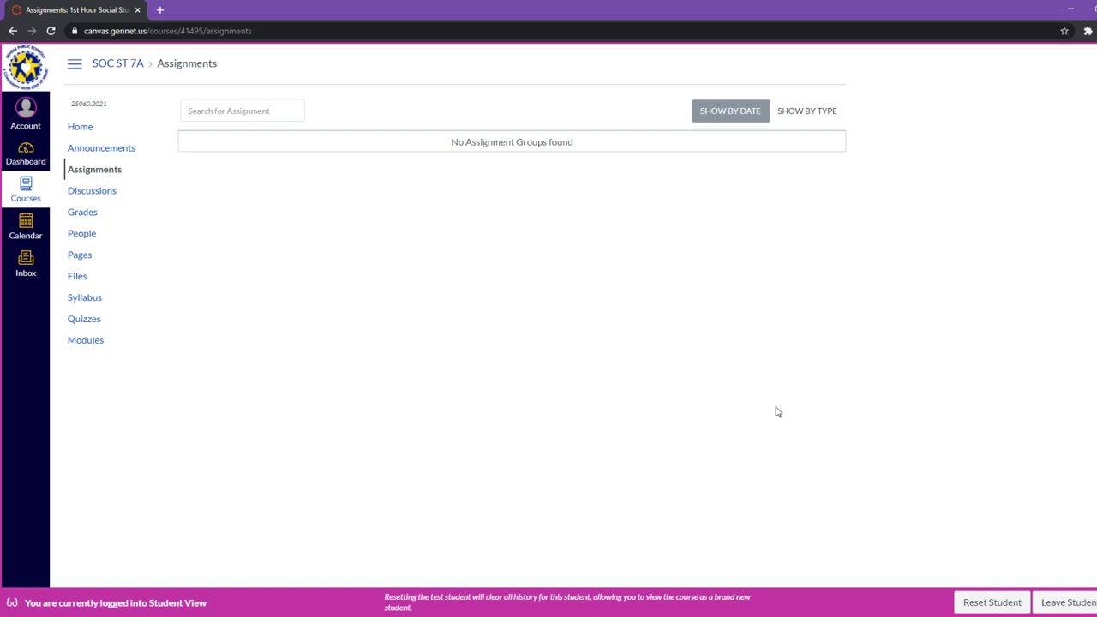
Step: Go to the Discussions page, which lists no open or closed discussions
left_click(98, 193)
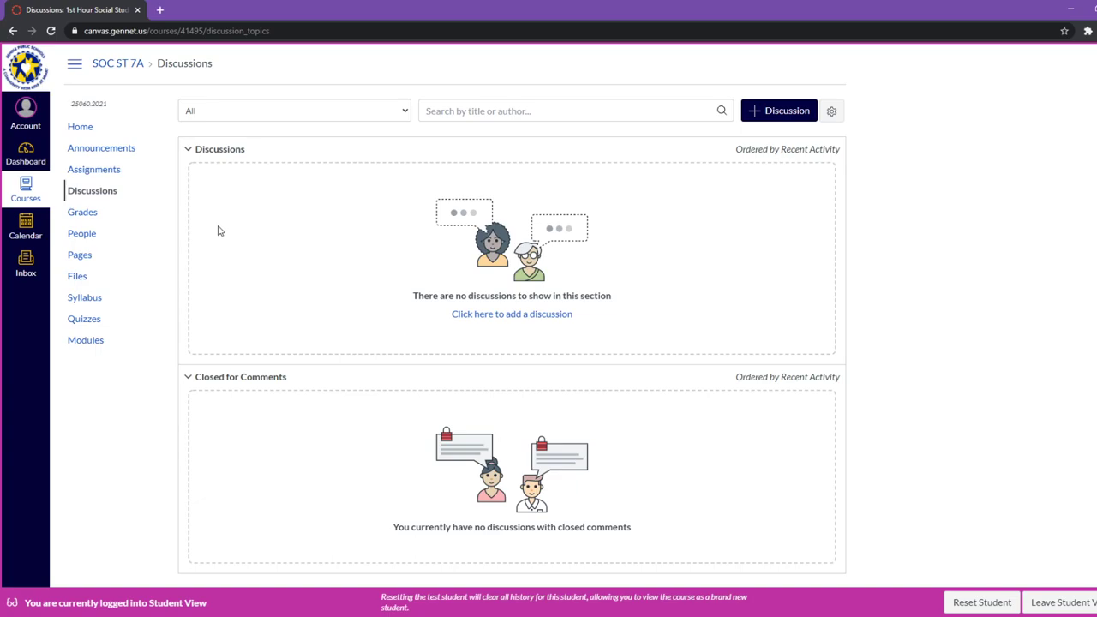
Step: View Test Student's grades (N/A scores) and check the Arrange By options, keeping Due Date
left_click(89, 219)
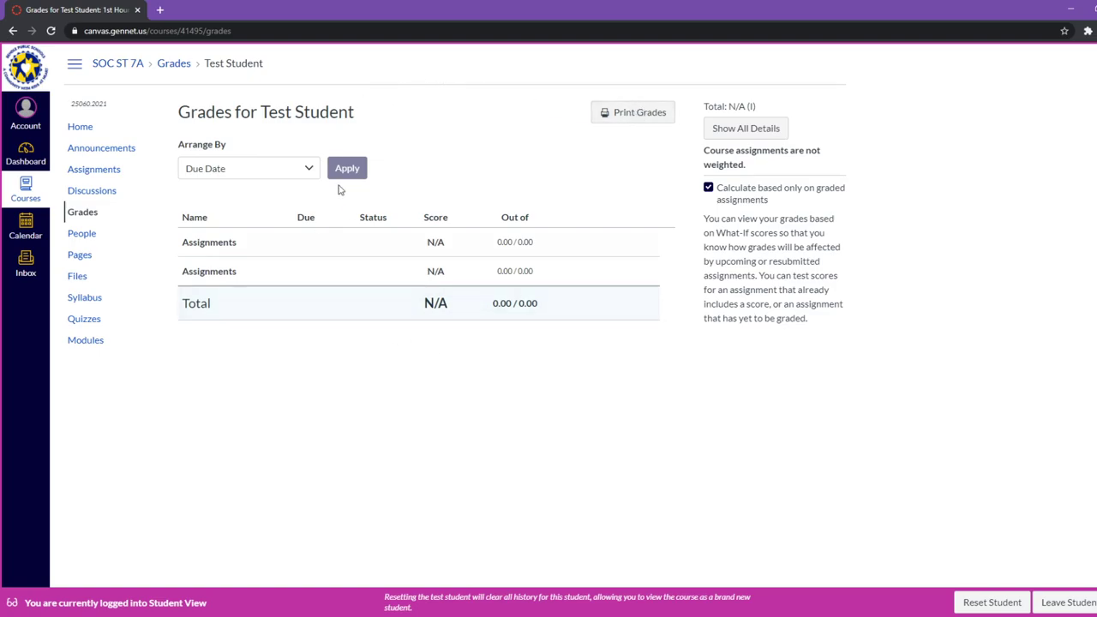
left_click(312, 169)
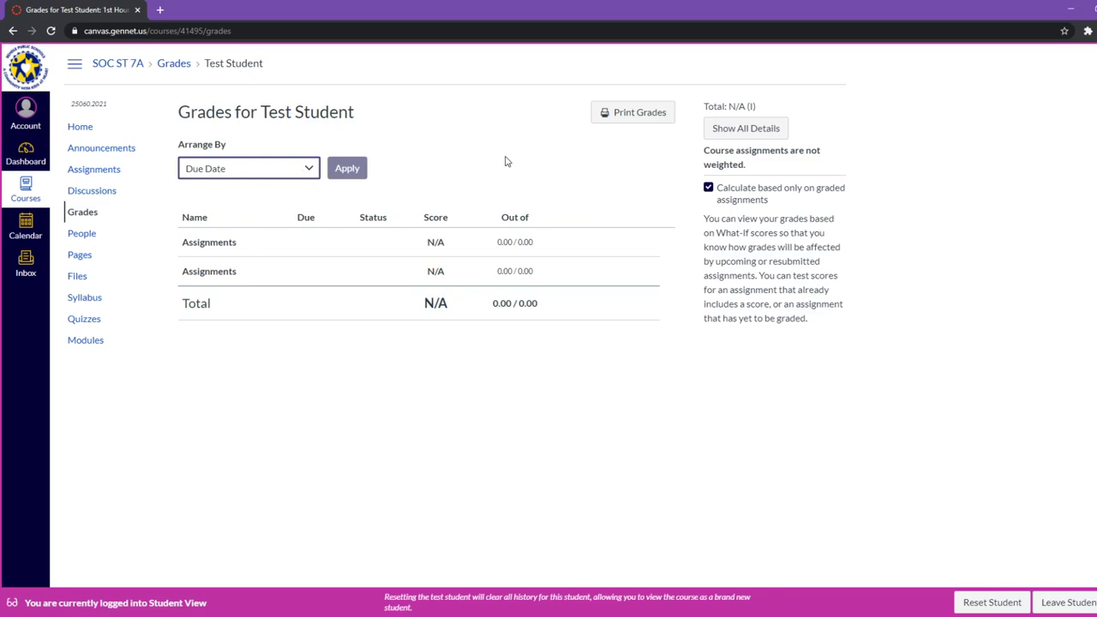
left_click(453, 176)
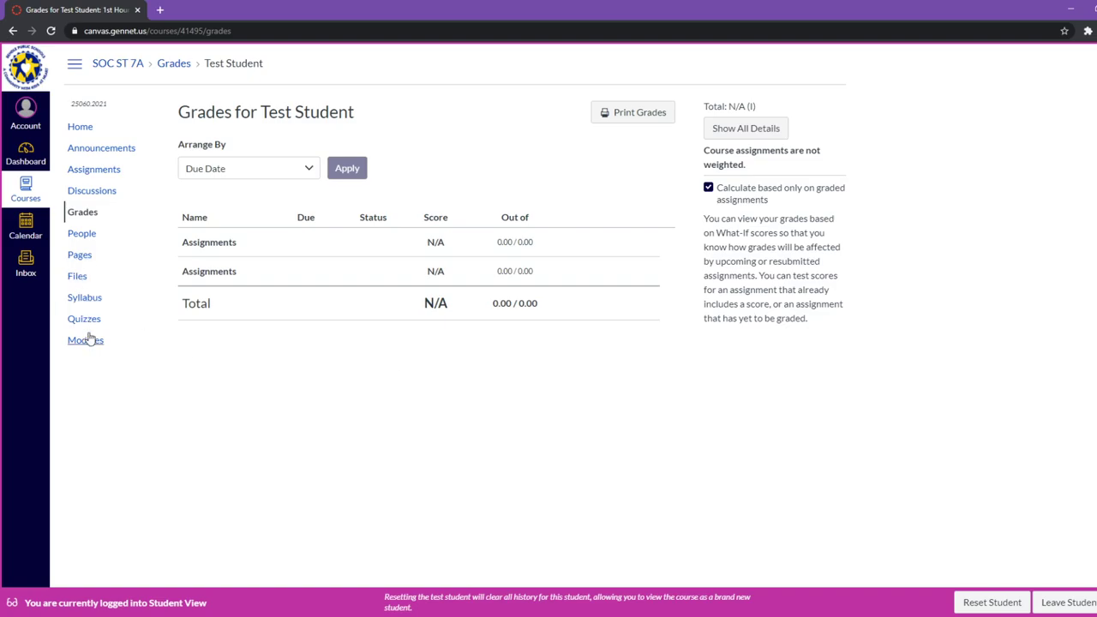
Step: View the Course Syllabus with its empty Course Summary and September 2020 calendar
left_click(87, 300)
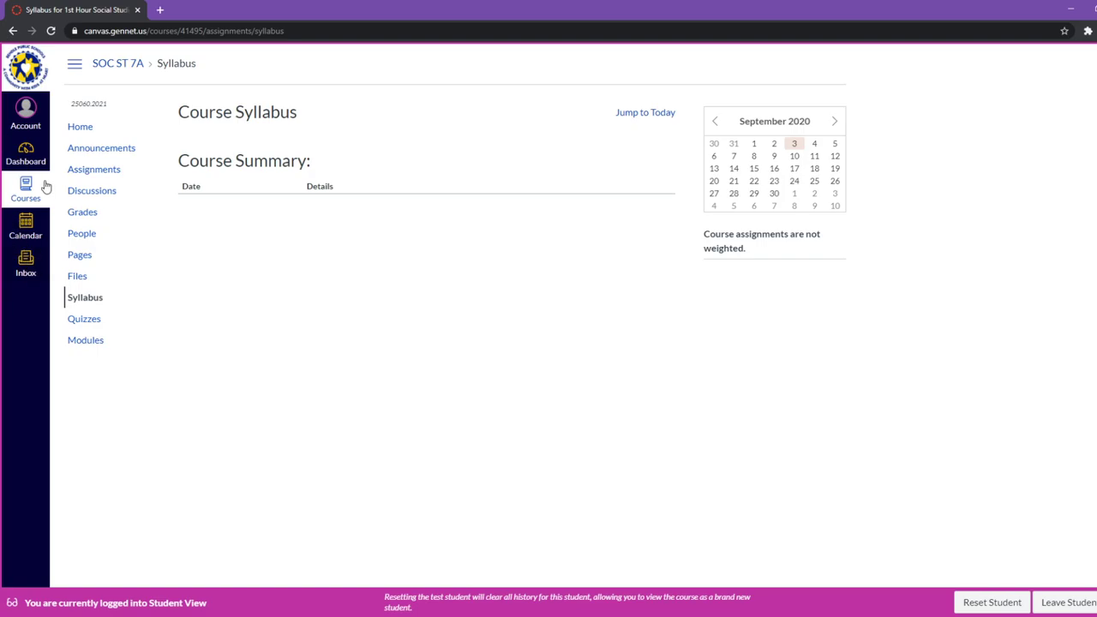
Step: Add a 'Football game' event at 2pm, location BMS, on September 11, 2020
left_click(26, 225)
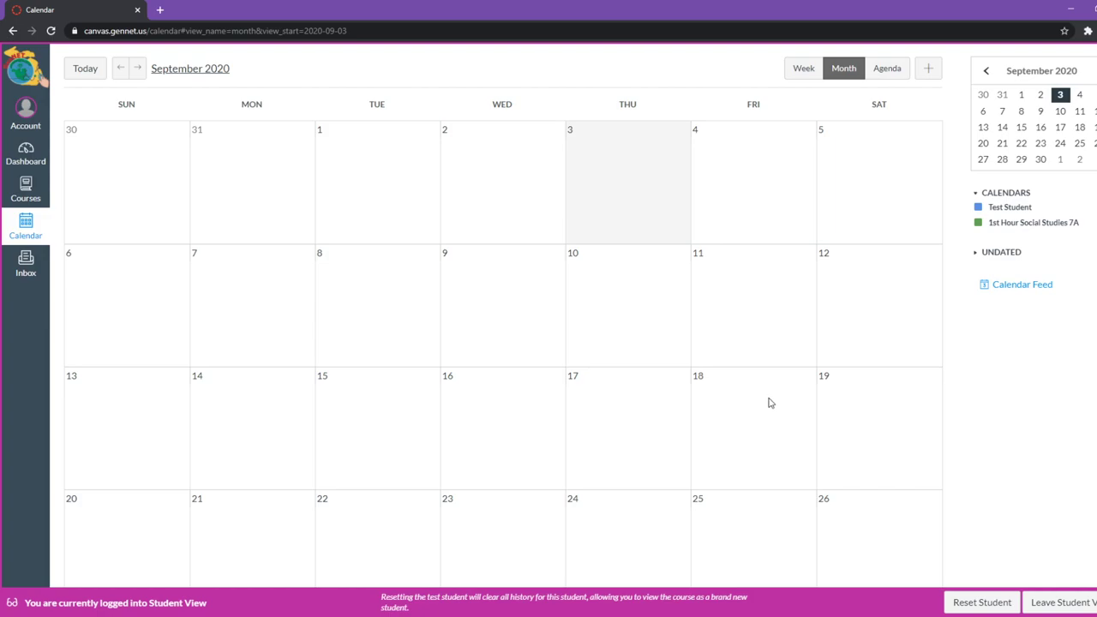
left_click(747, 326)
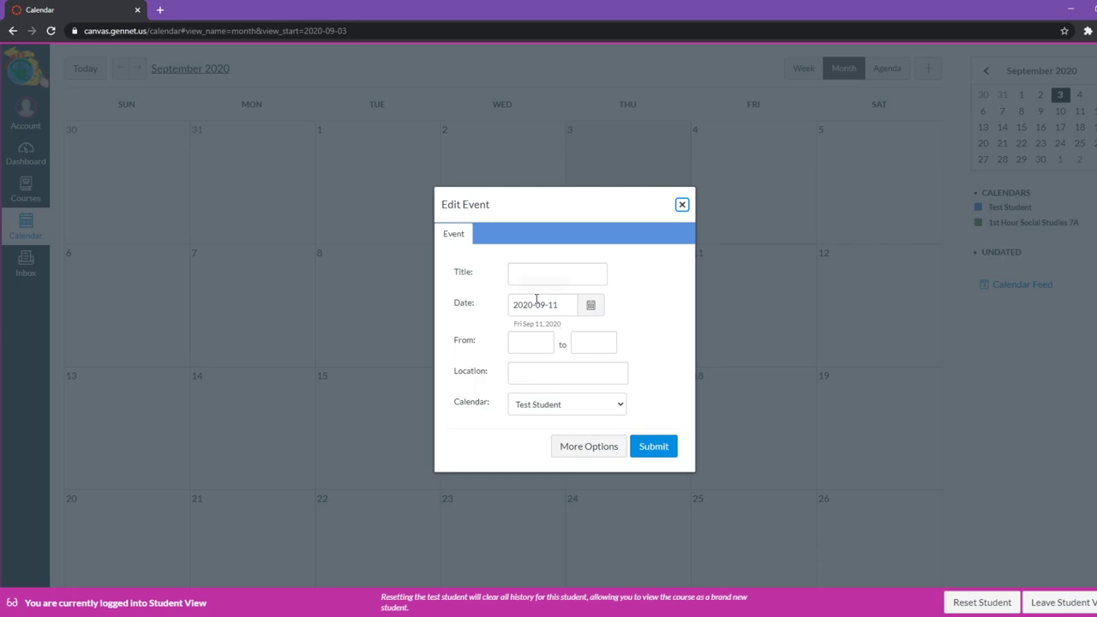
left_click(519, 273)
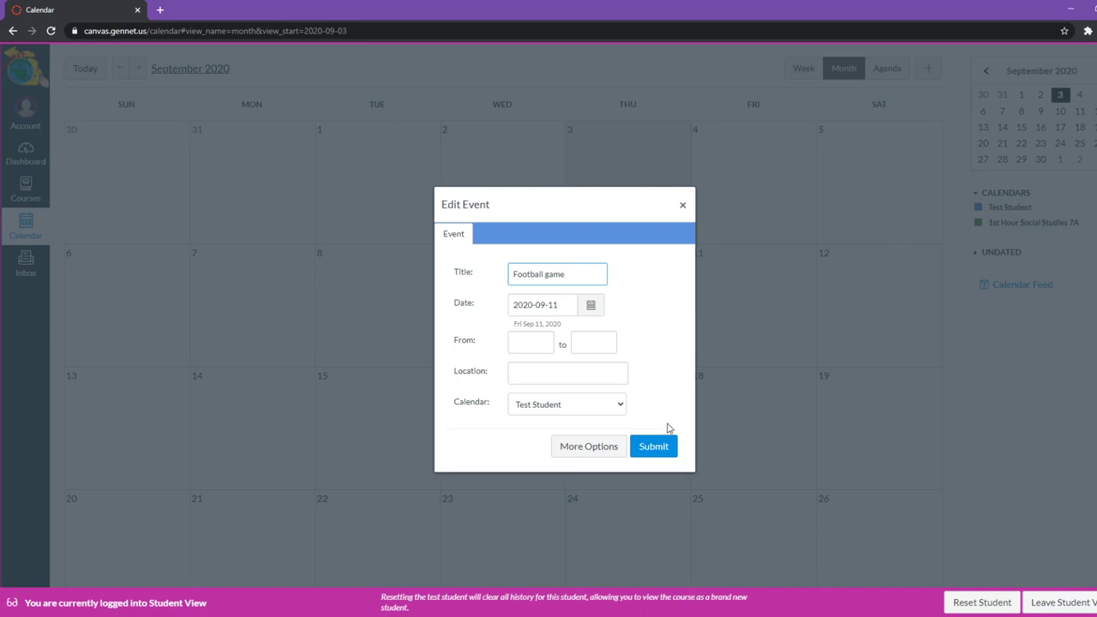
left_click(538, 341)
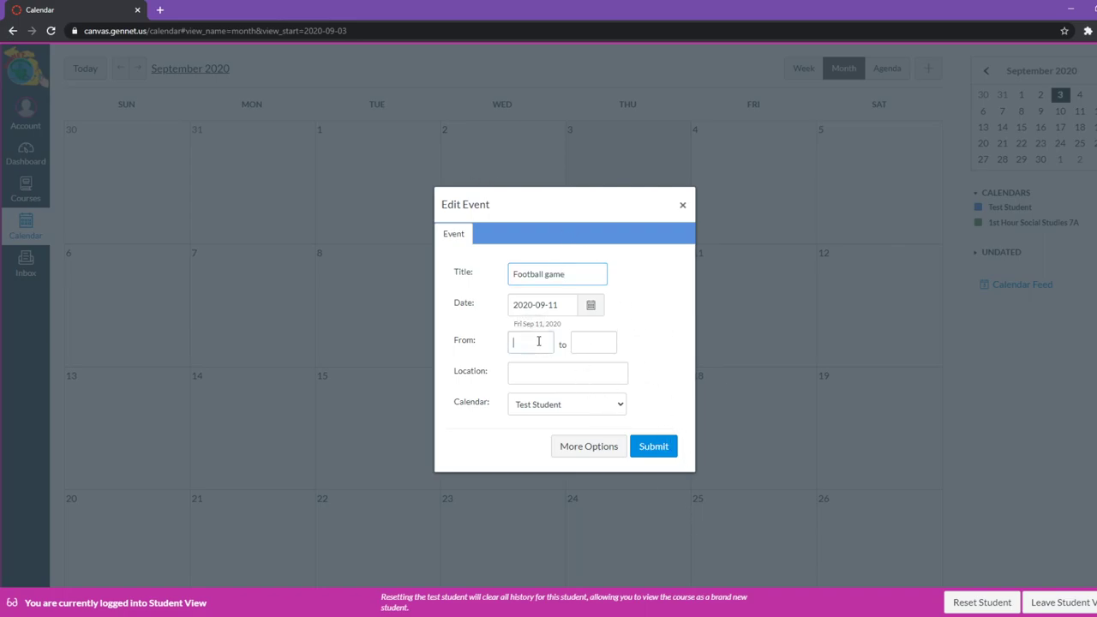
type("2pm")
left_click(579, 360)
left_click(526, 395)
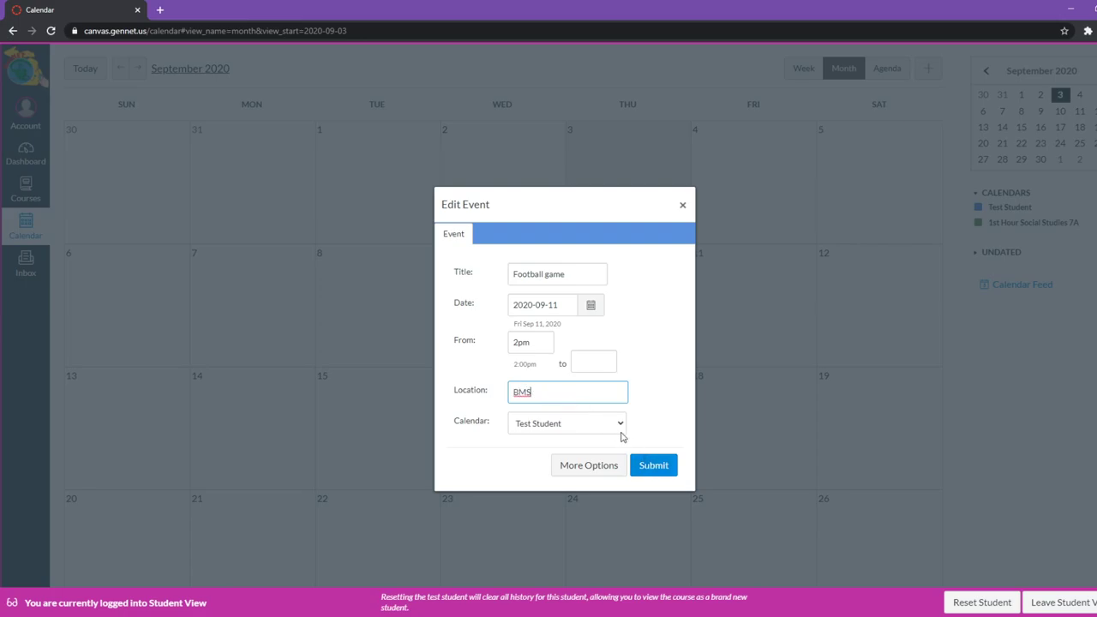
left_click(655, 464)
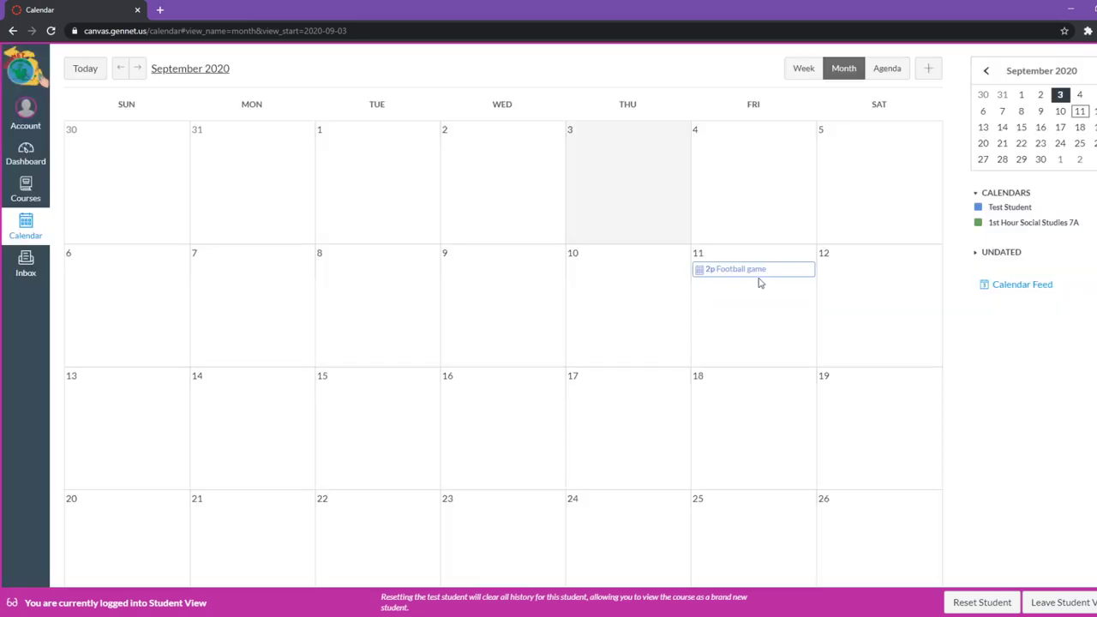
Step: Delete the Football game event from September 11
left_click(760, 272)
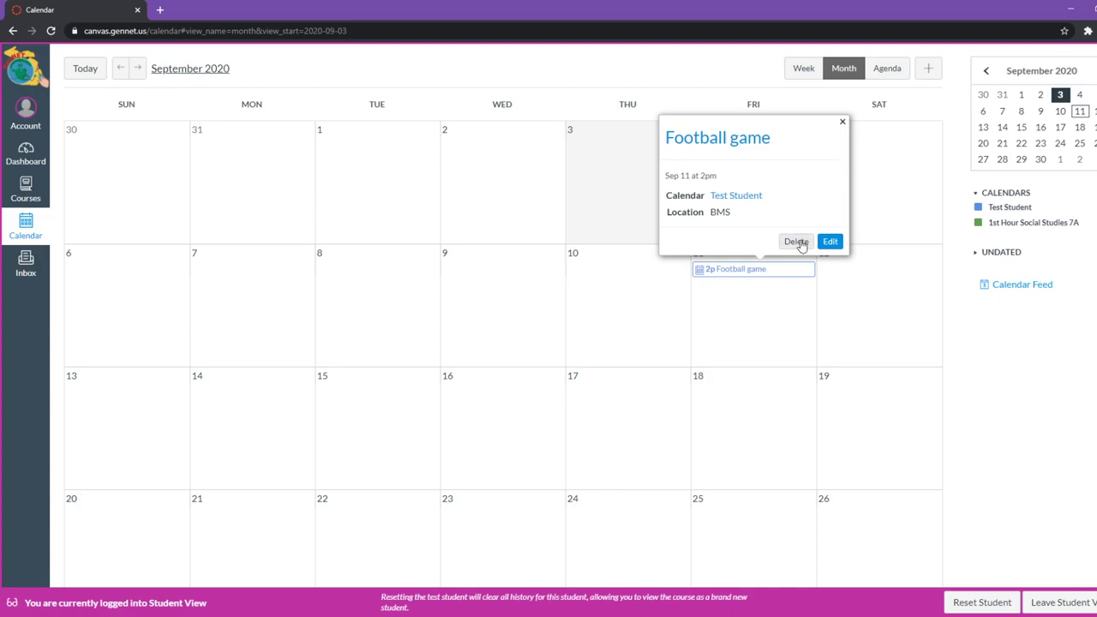
left_click(797, 241)
left_click(616, 372)
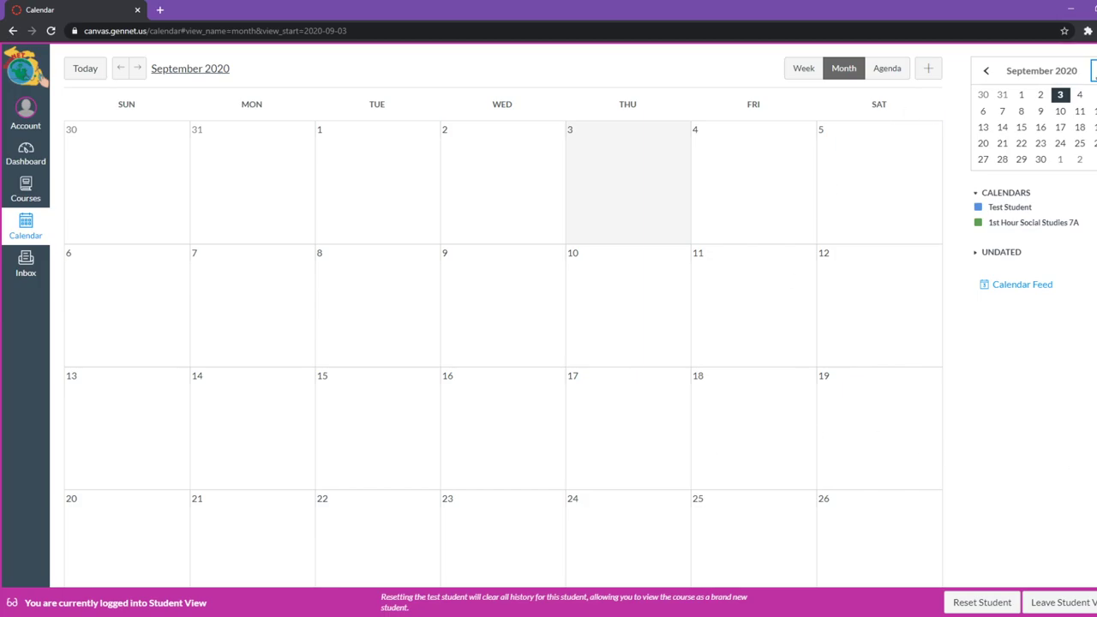
Step: Browse the mini-calendar forward eight months, then back two
left_click(1095, 70)
left_click(1094, 70)
left_click(1095, 71)
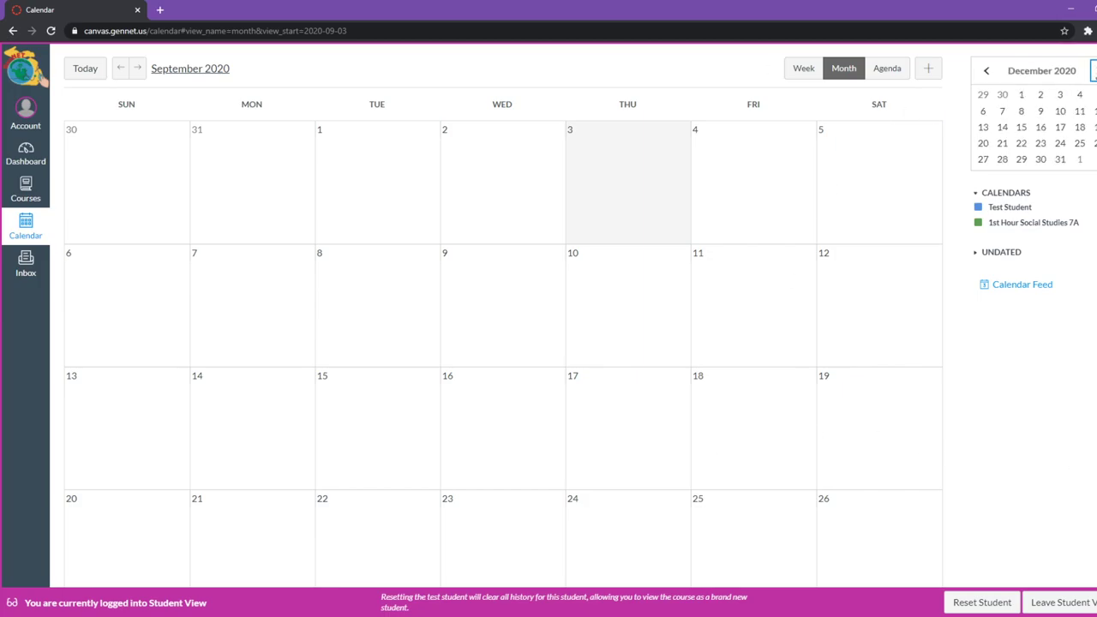
left_click(1094, 70)
left_click(1095, 70)
left_click(1095, 71)
left_click(1094, 70)
left_click(1094, 70)
left_click(990, 70)
left_click(990, 70)
left_click(990, 70)
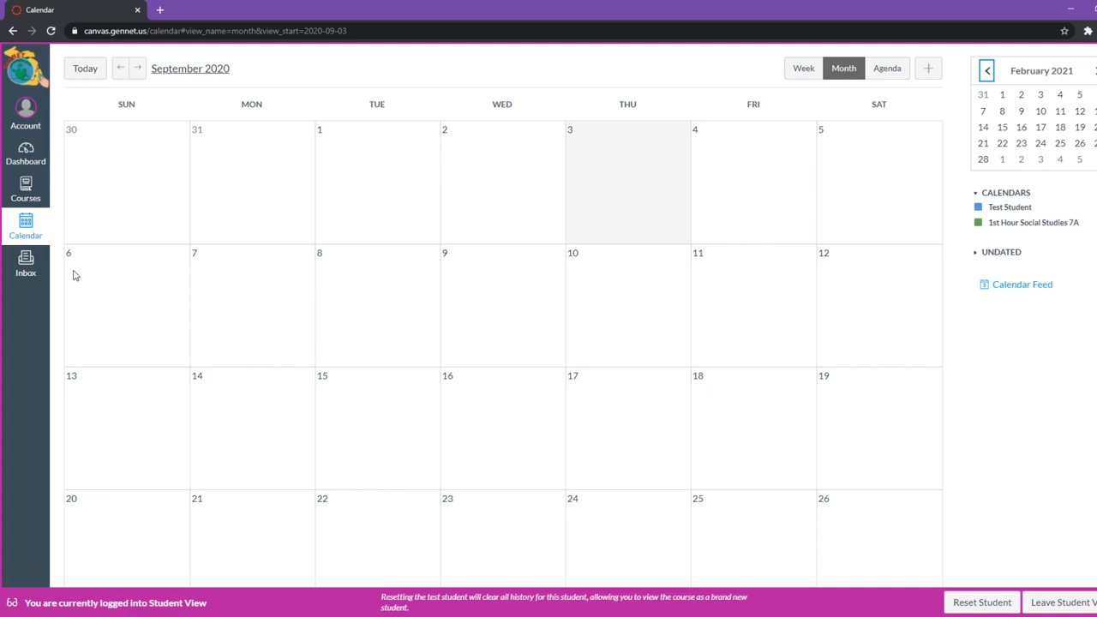